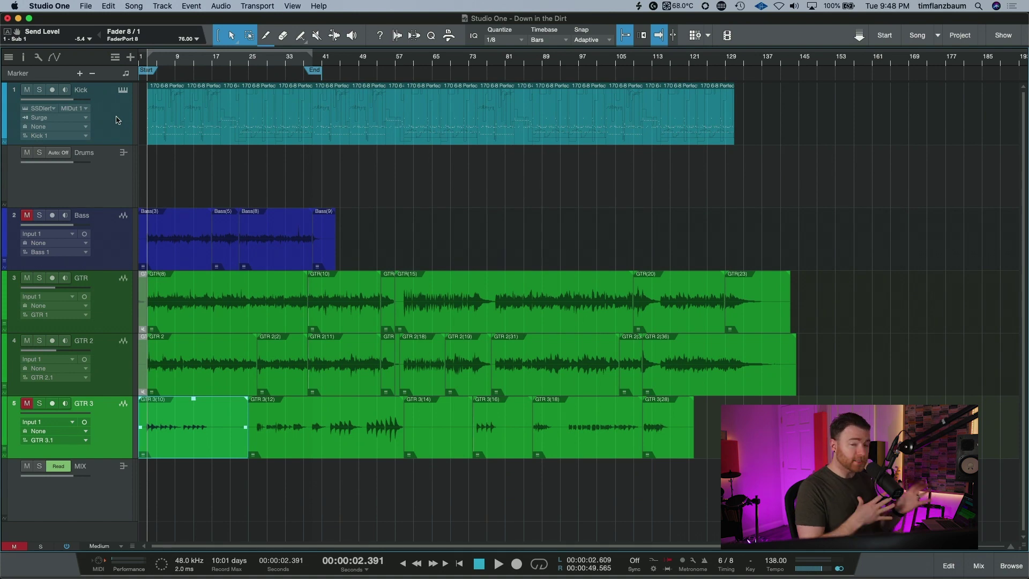
Step: Select the GTR track and show automation controls for all tracks
click(95, 96)
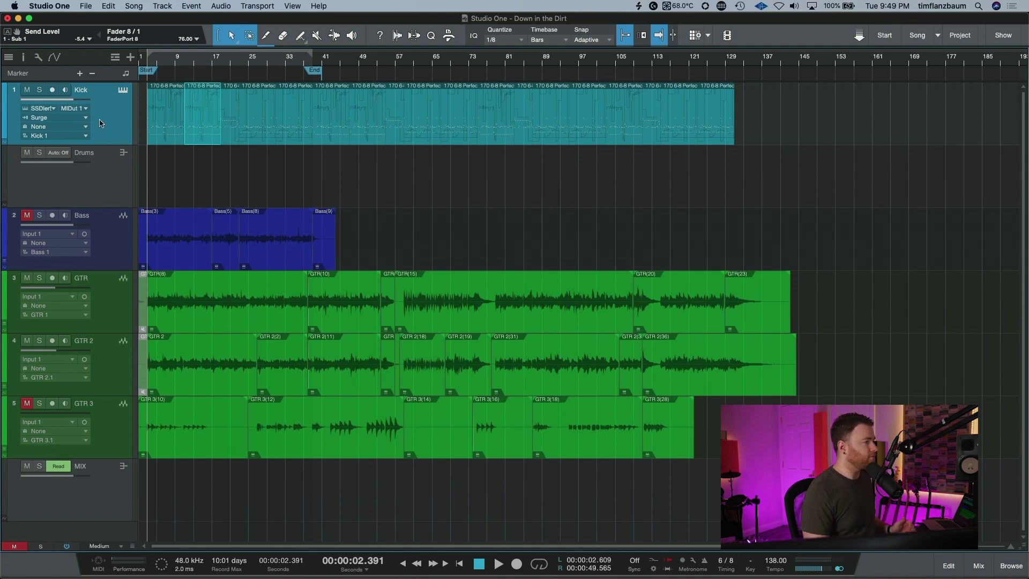
click(116, 297)
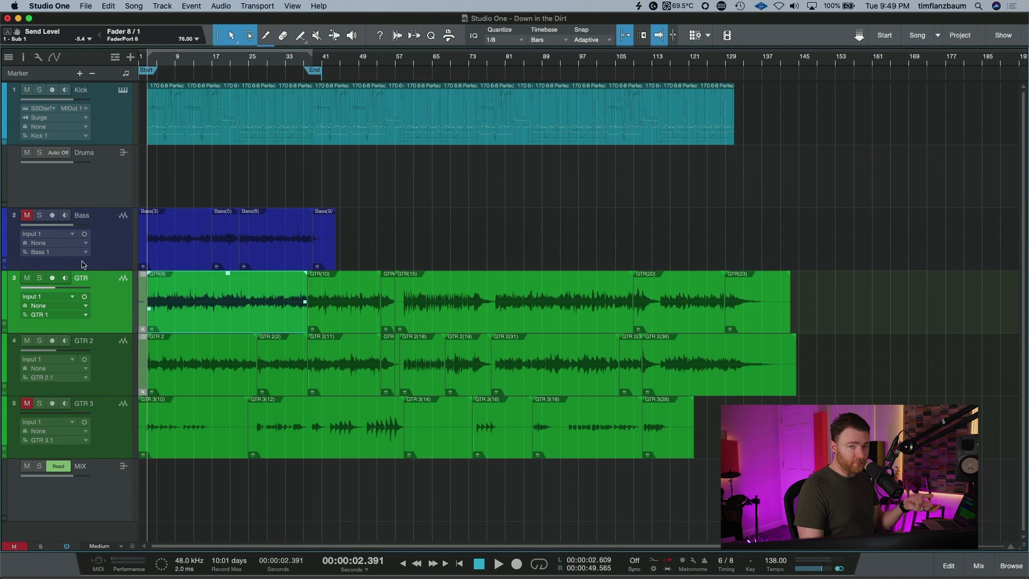
mouse_move(63, 292)
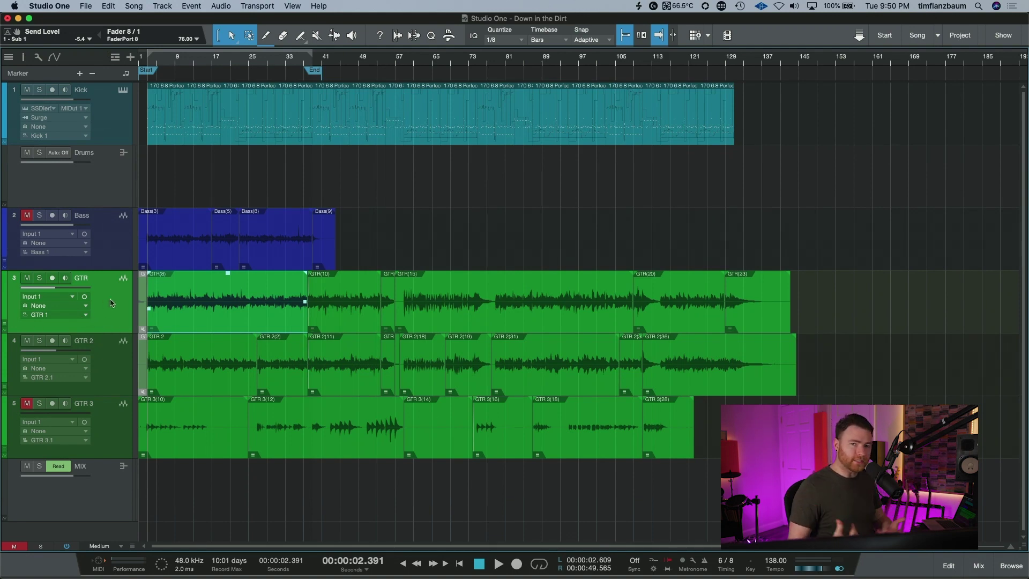
key(a)
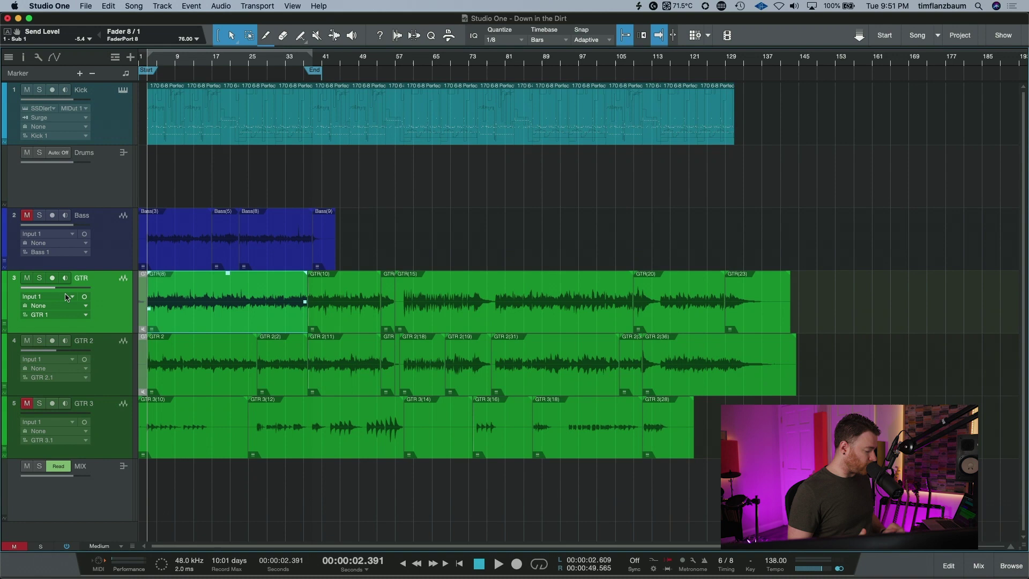
key(a)
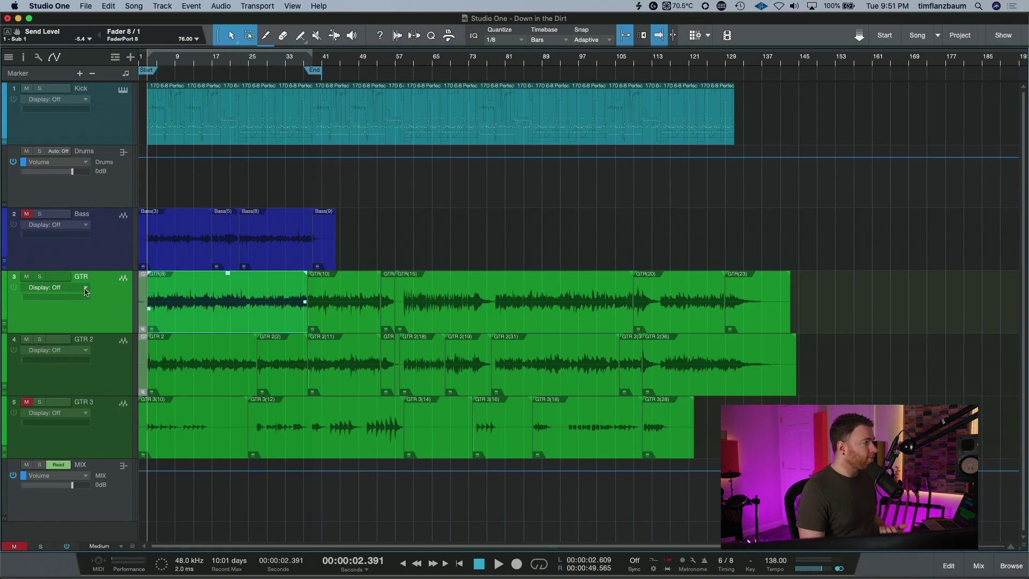
Step: Display the 'Volume - GTR' envelope on the GTR track and give it a new colour
click(85, 290)
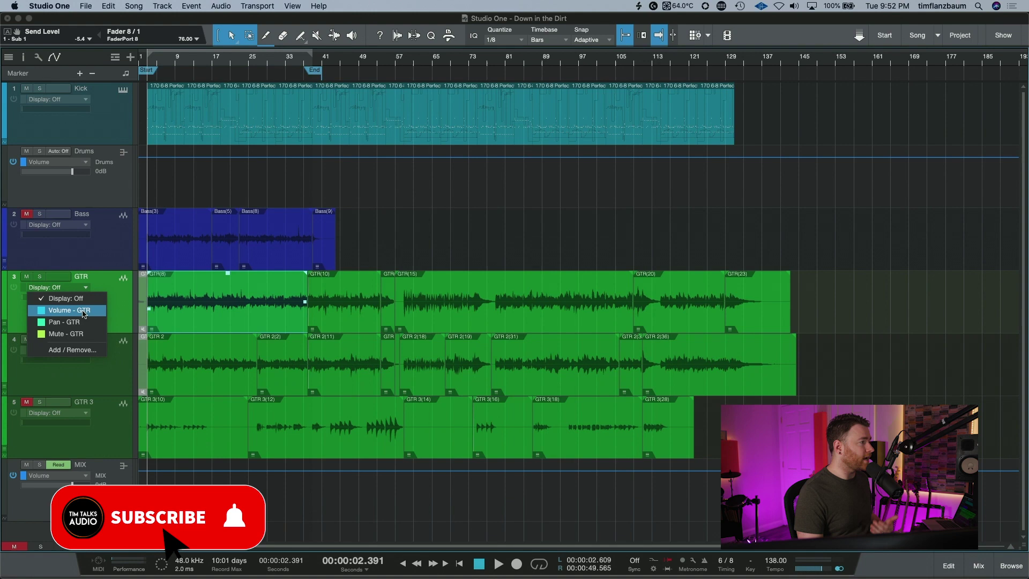
click(83, 311)
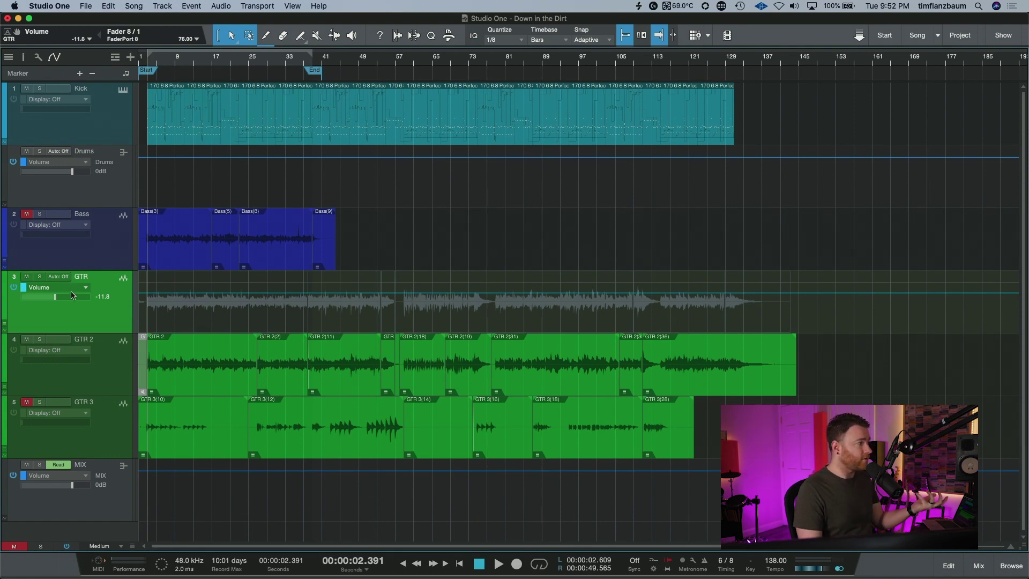
click(23, 287)
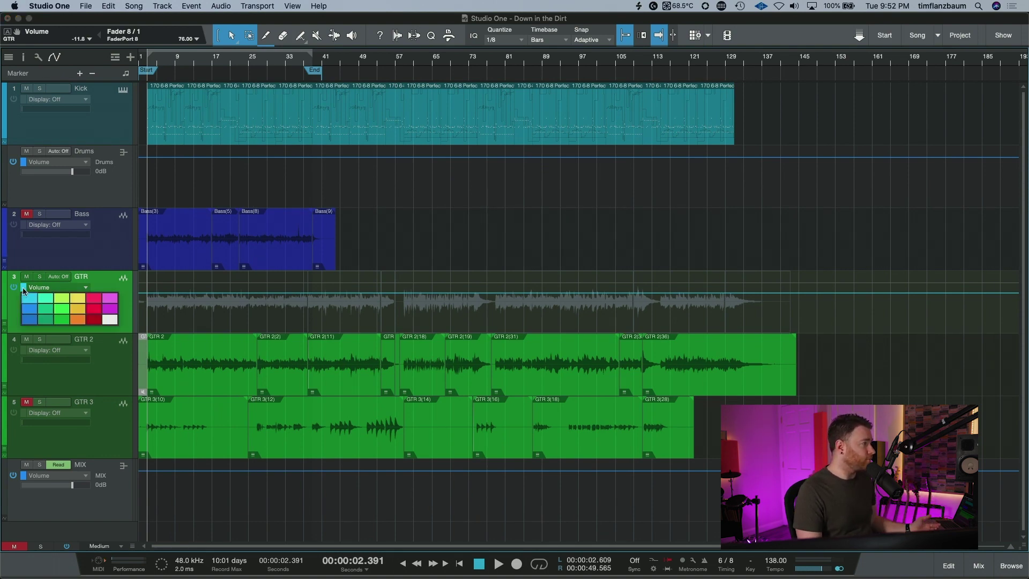
click(61, 308)
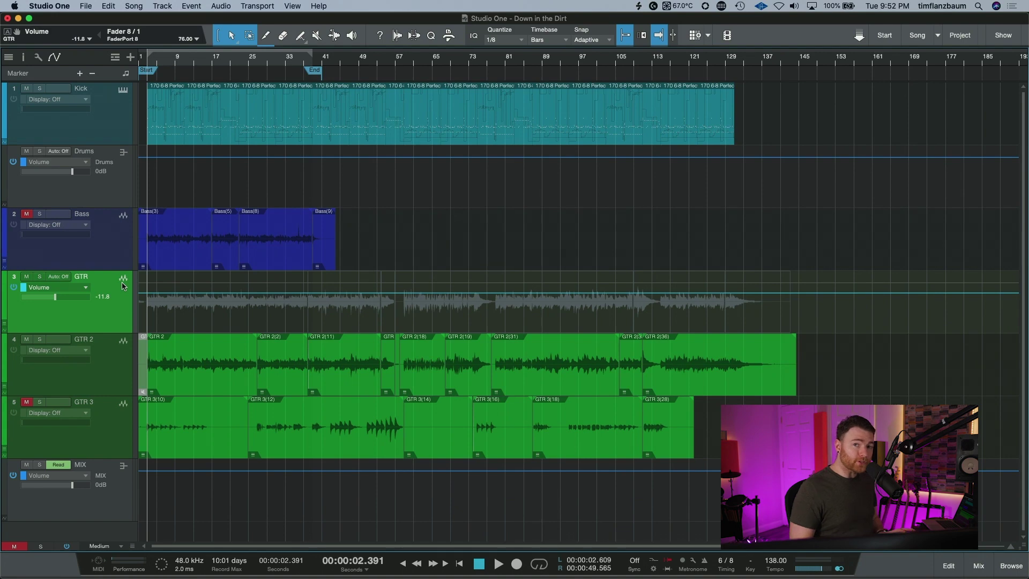
Step: Leave automation view and select the Drums and MIX folder tracks
key(a)
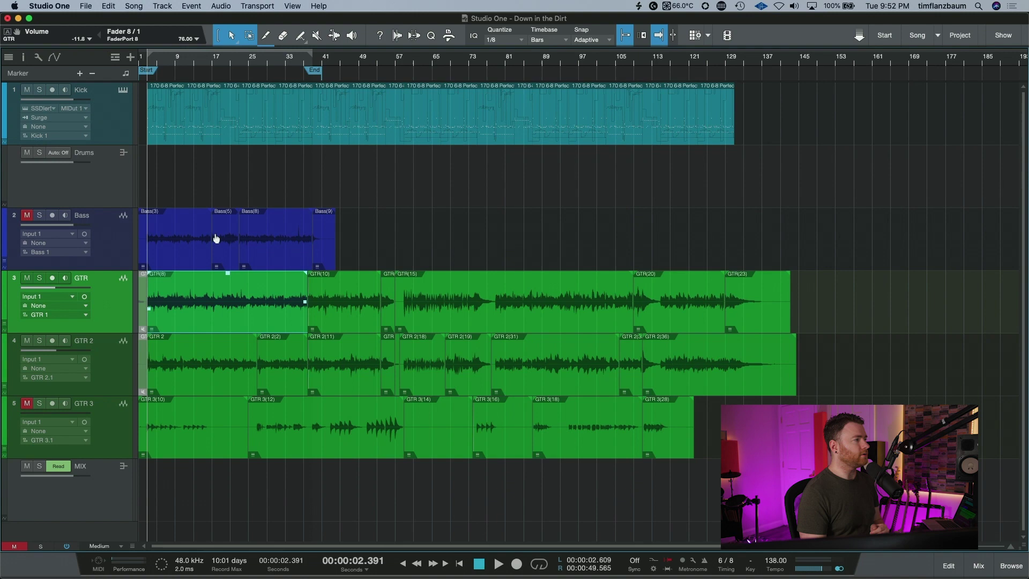
click(110, 197)
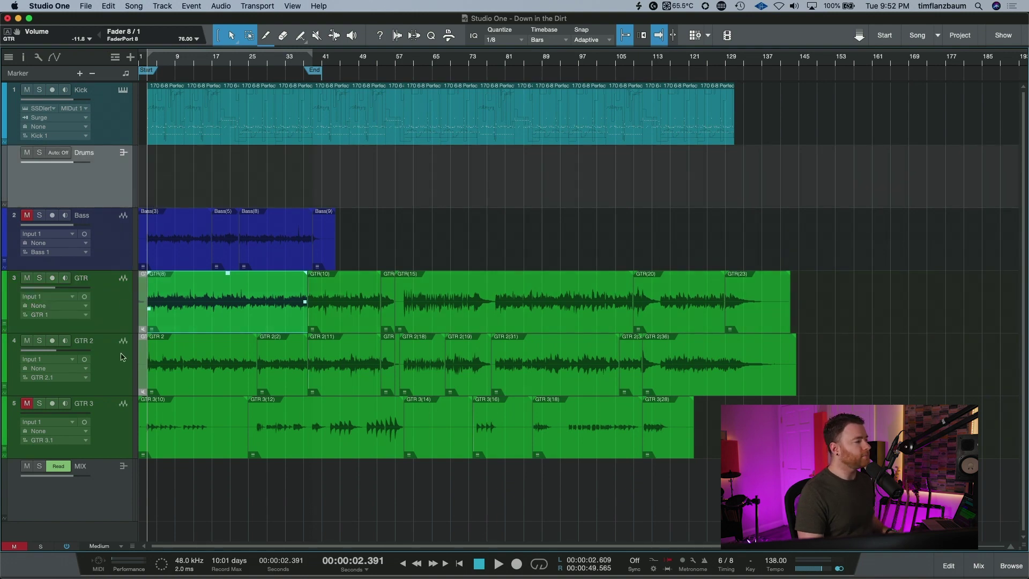
click(101, 510)
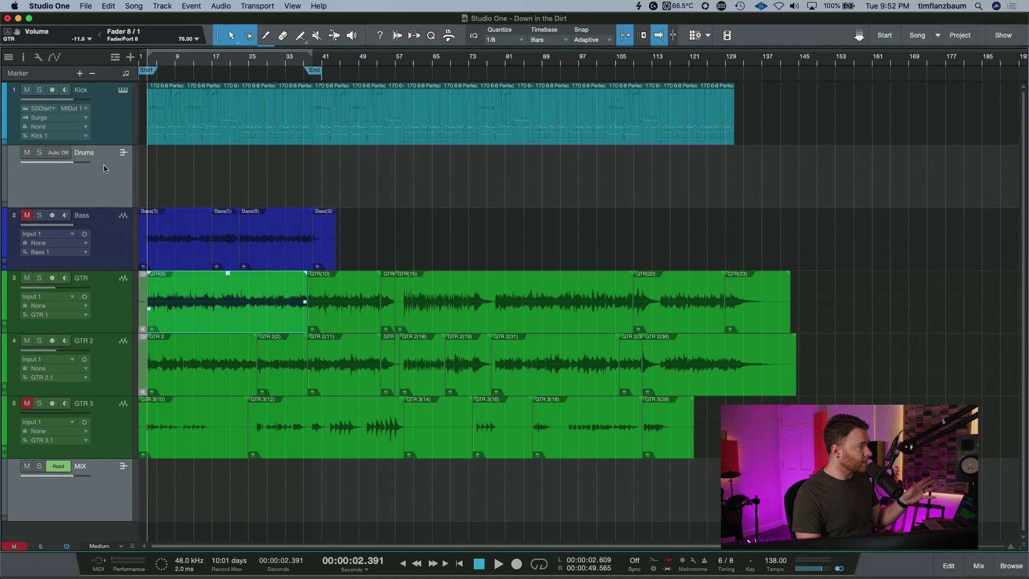
click(134, 533)
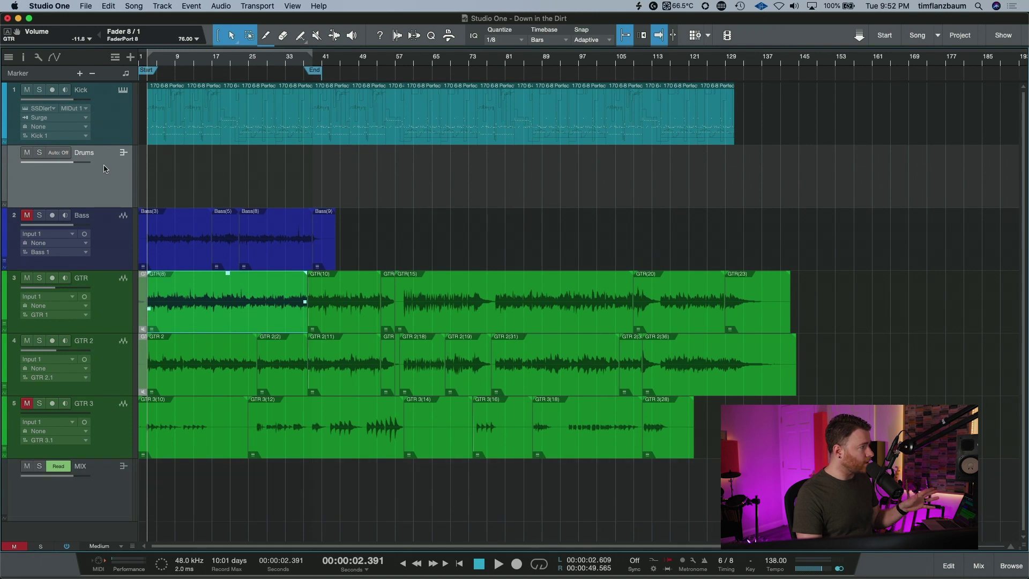
click(131, 520)
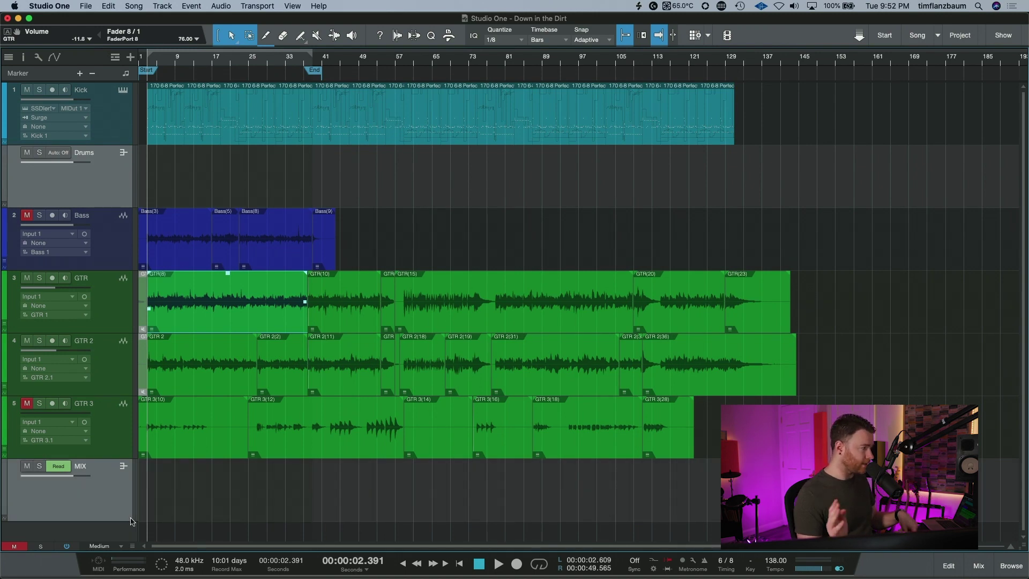
Step: Use Show / Hide Automation from the track-list menu to reveal the Drums and MIX volume lanes
right_click(106, 492)
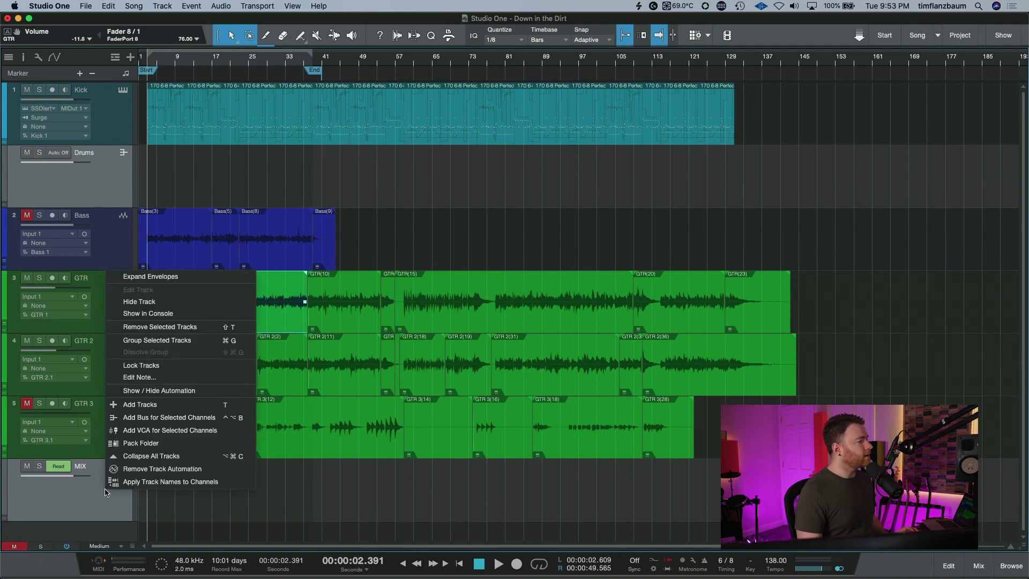
click(183, 395)
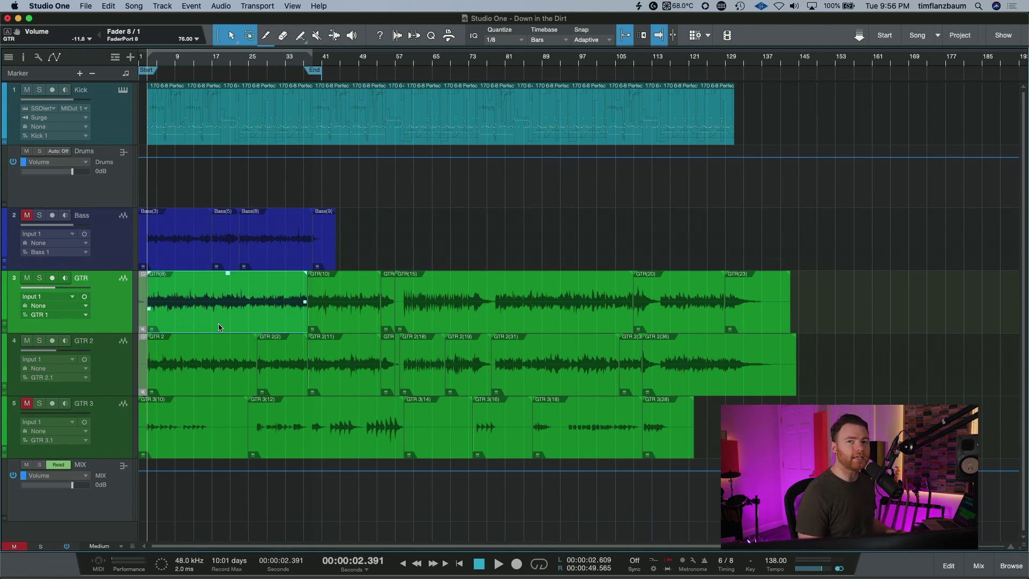
Step: Detect transients on the first GTR event, inspecting markers around bar 17 before zooming back to bars 5–43
key(q)
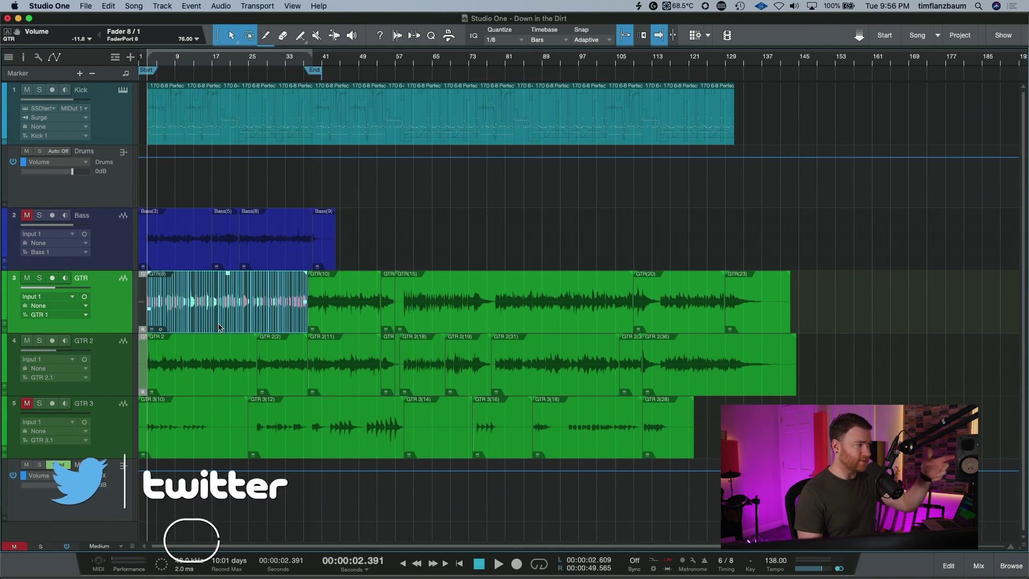
drag(209, 59, 230, 97)
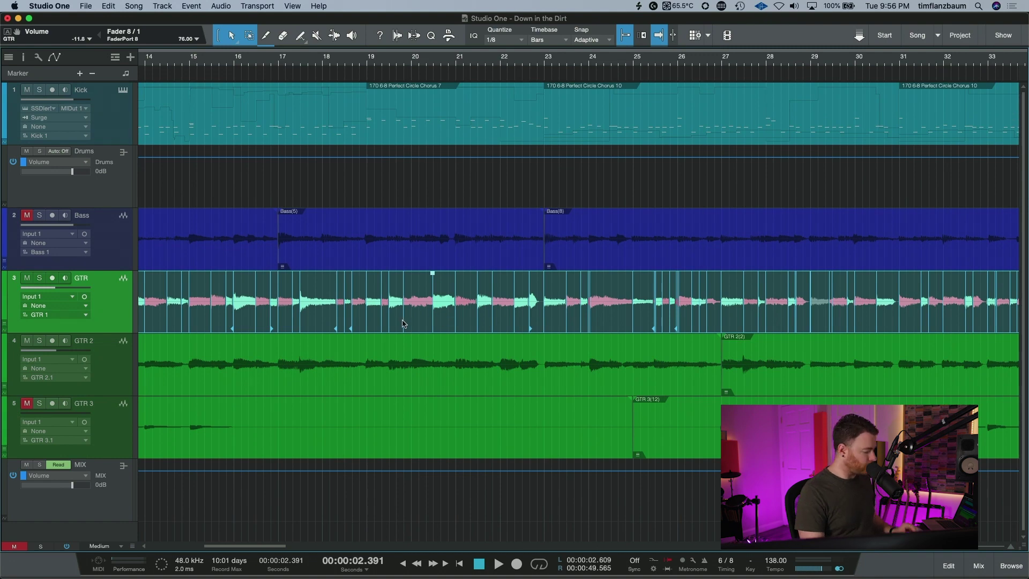
key(w)
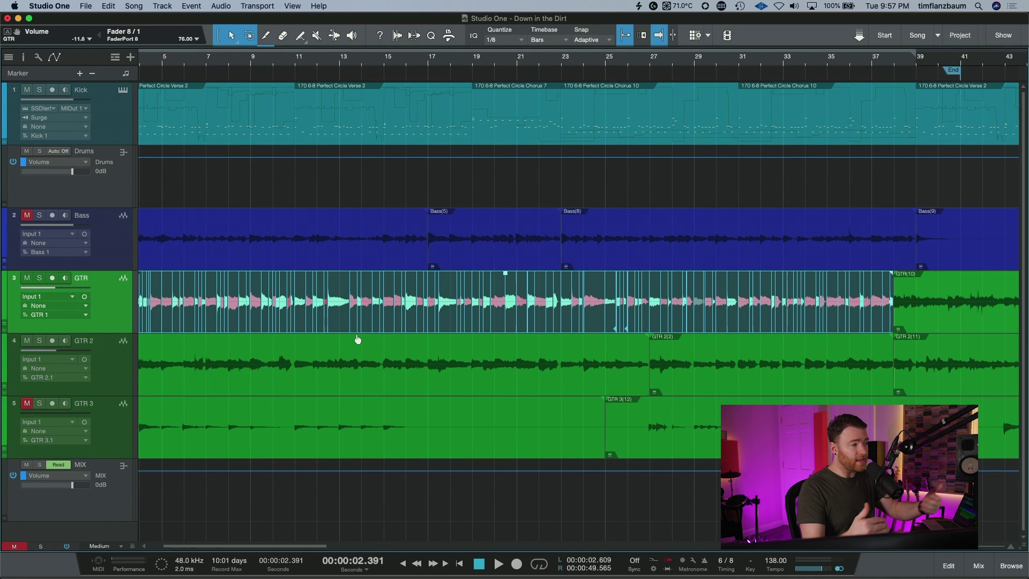
Step: Select the GTR 2 and GTR 3 events together and detect their transients
click(408, 382)
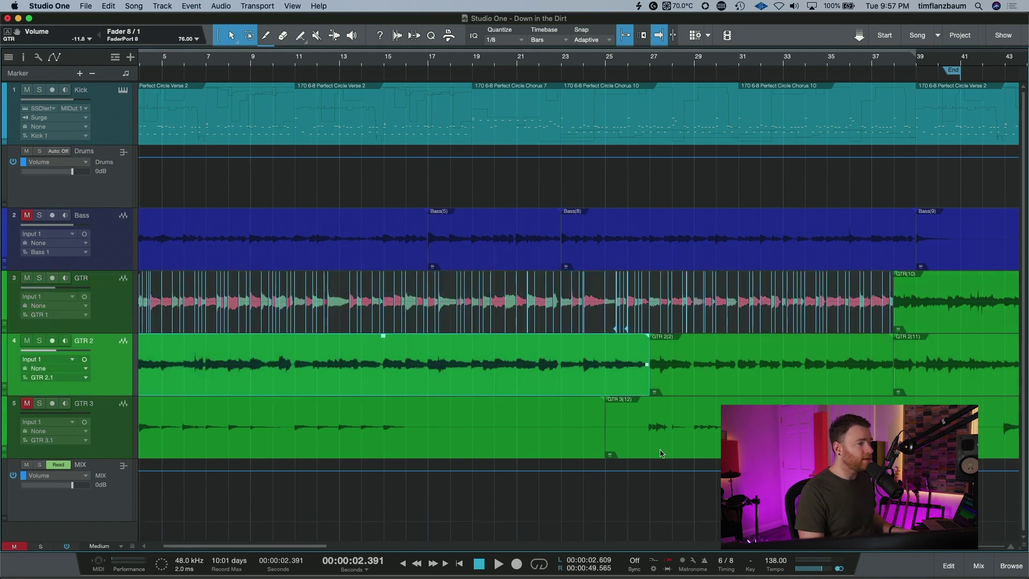
shift+click(513, 445)
shift+click(696, 375)
shift+click(669, 436)
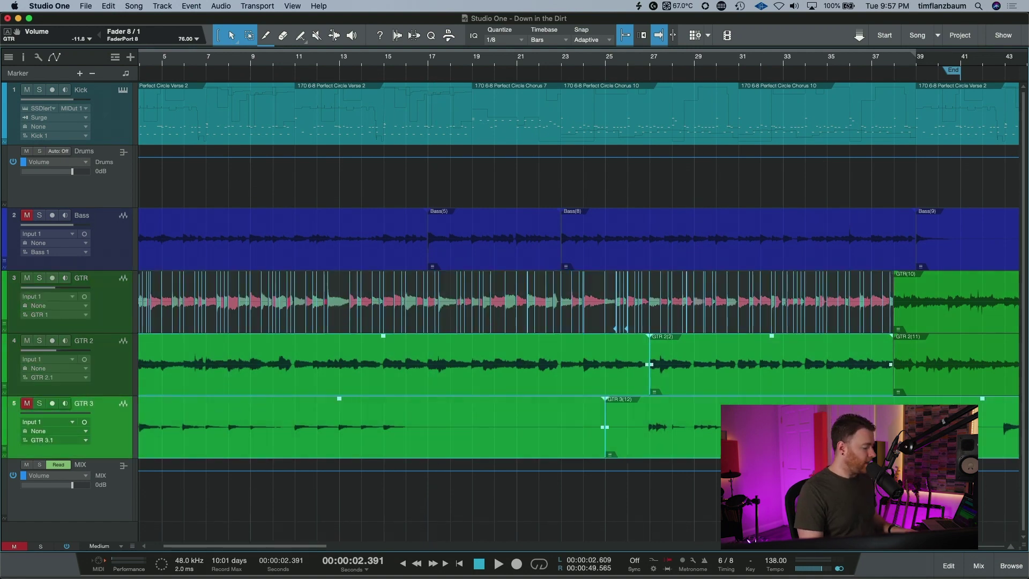
key(q)
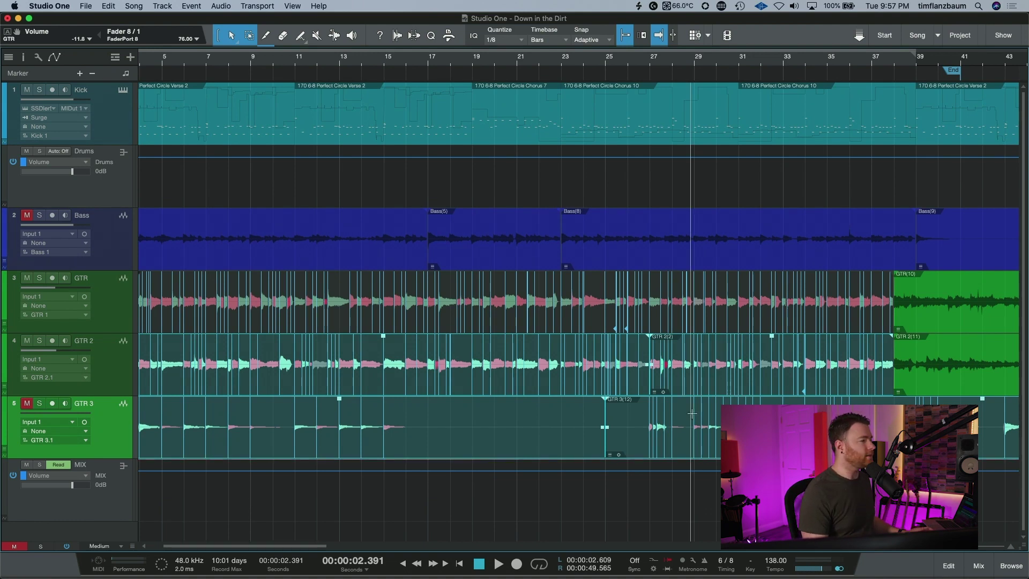
Step: Switch Bend Marker off for the selected GTR 2 and GTR 3 events
right_click(533, 384)
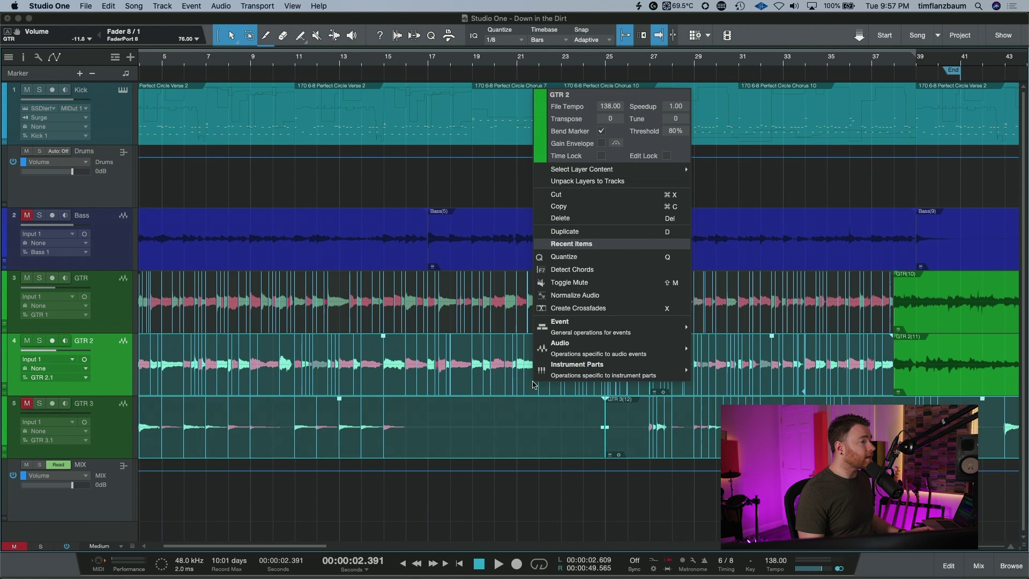
click(601, 131)
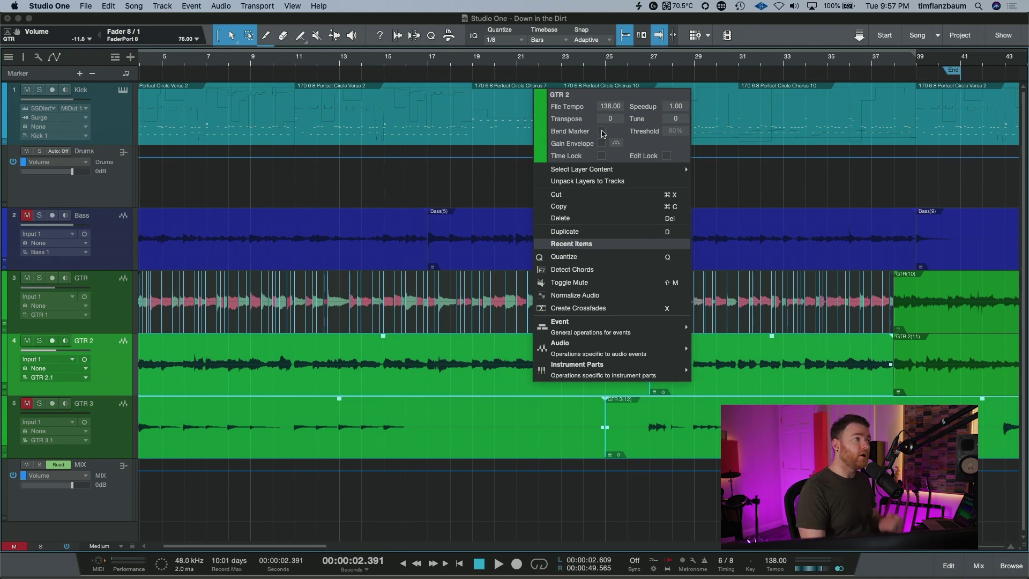
click(602, 131)
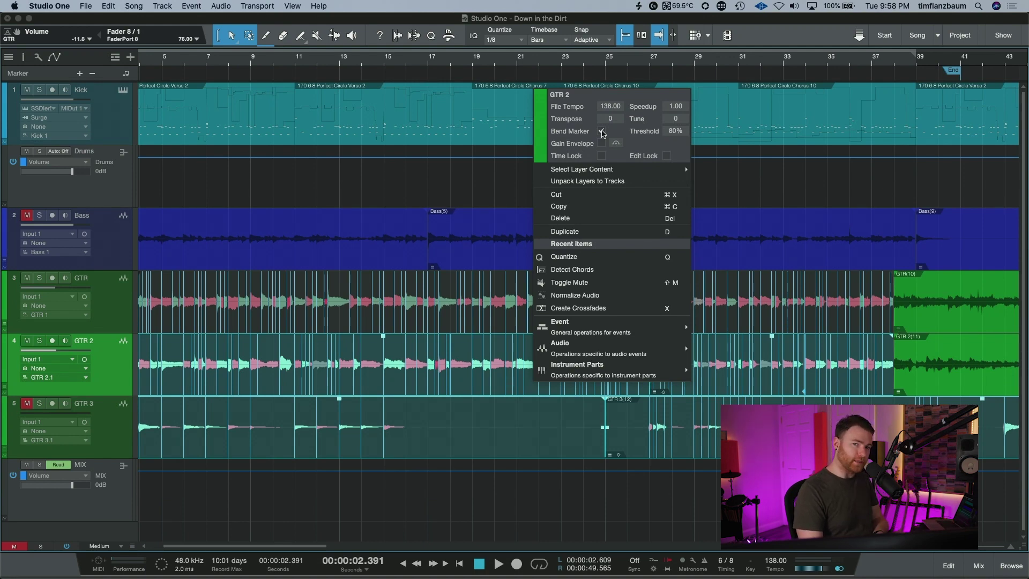
click(601, 131)
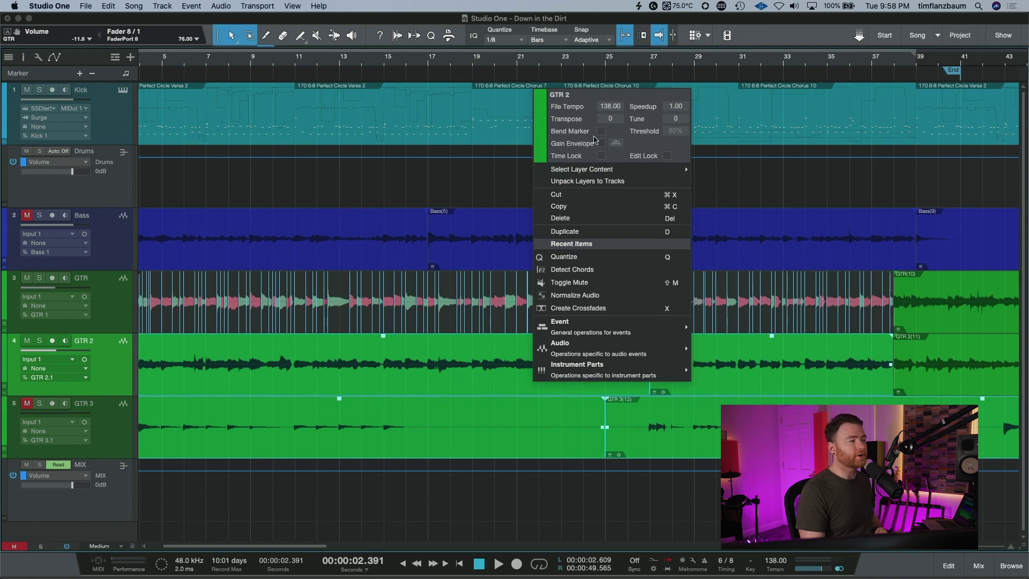
click(549, 327)
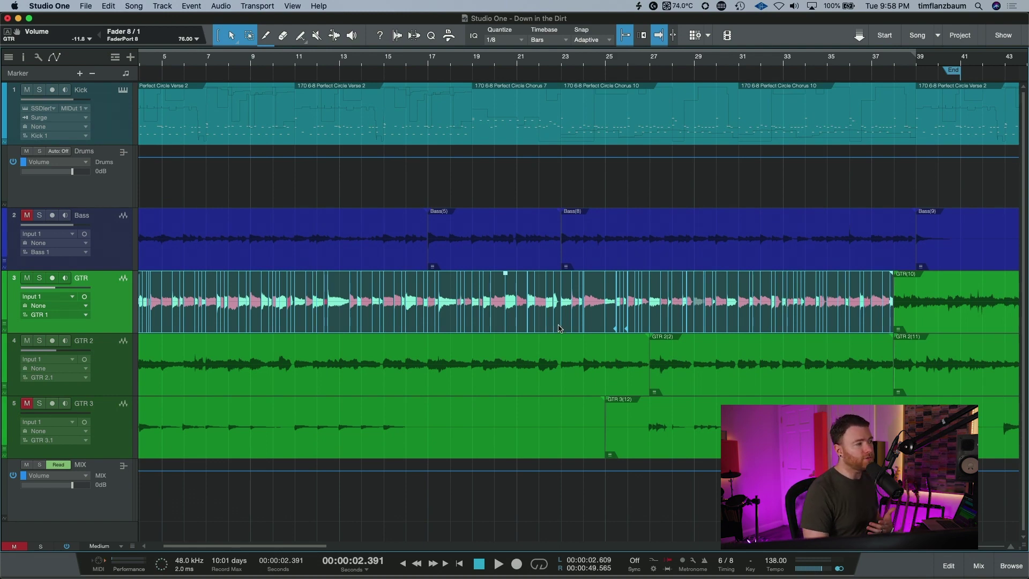
Step: Uncheck Bend Marker on the GTR(8) event and bring up the Event submenu containing Restore Timing
right_click(542, 316)
click(609, 64)
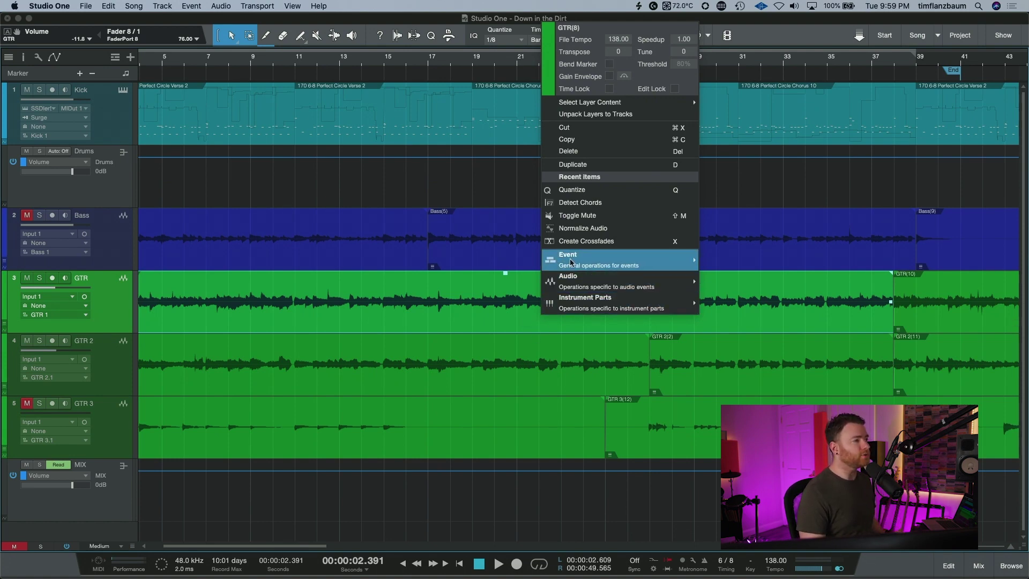
mouse_move(571, 262)
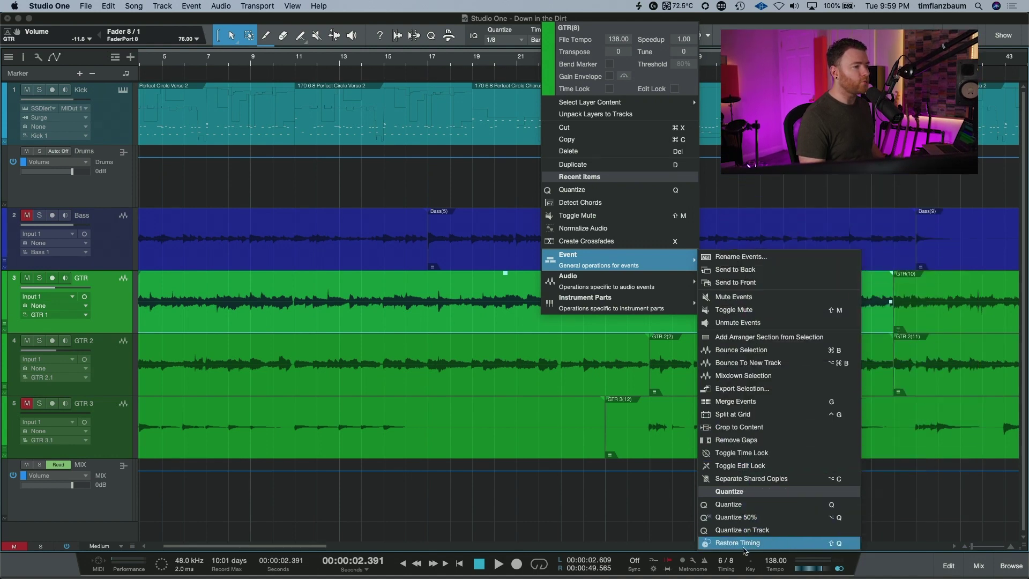